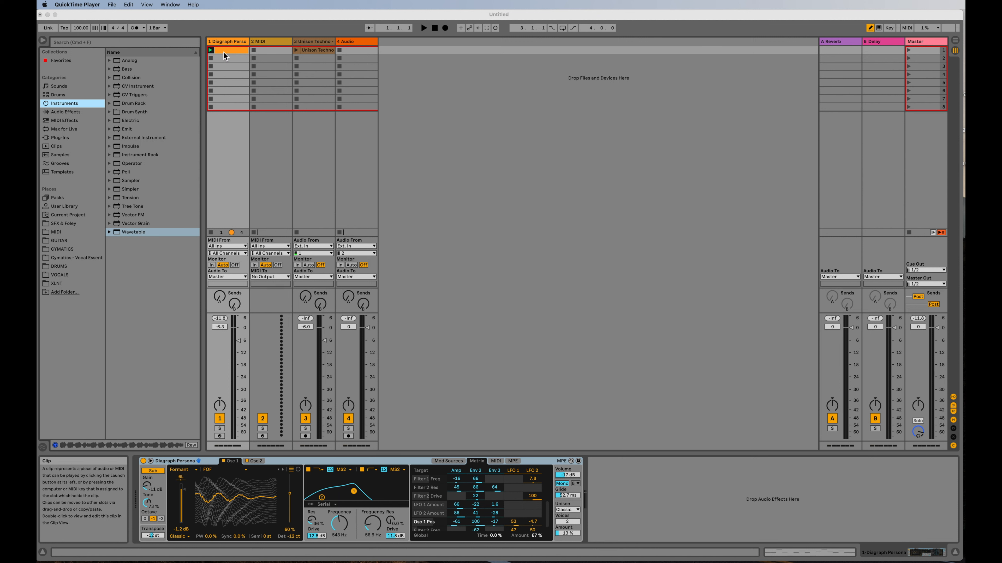
Step: Play the first clip on the Diagraph Persona track to hear the preset, and stop playback
left_click(211, 51)
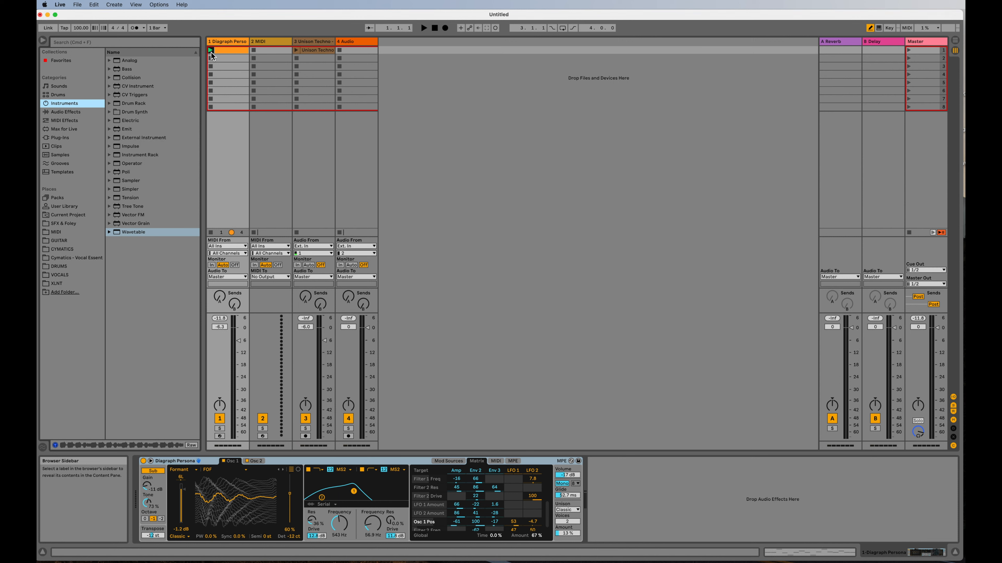
left_click(210, 51)
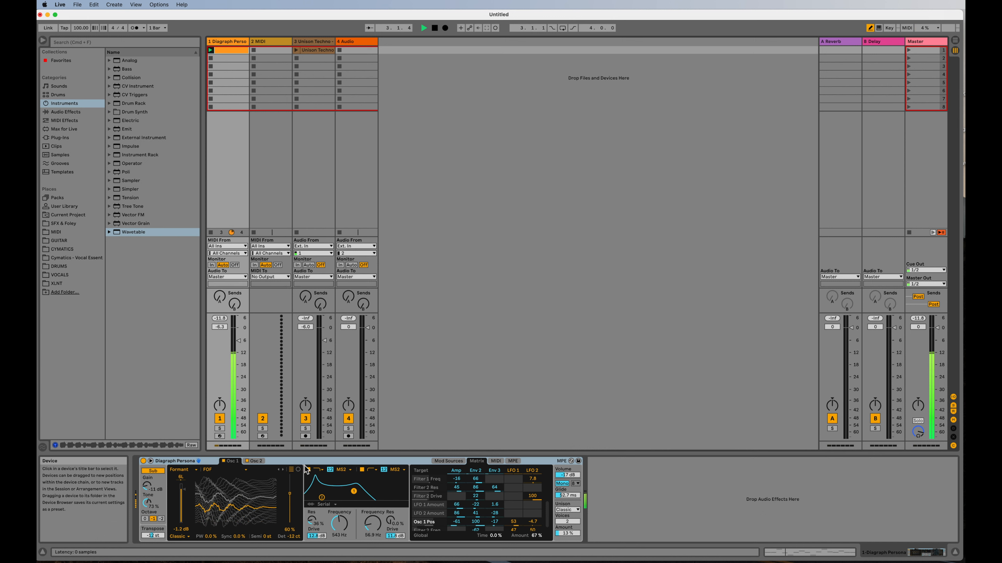
left_click(435, 28)
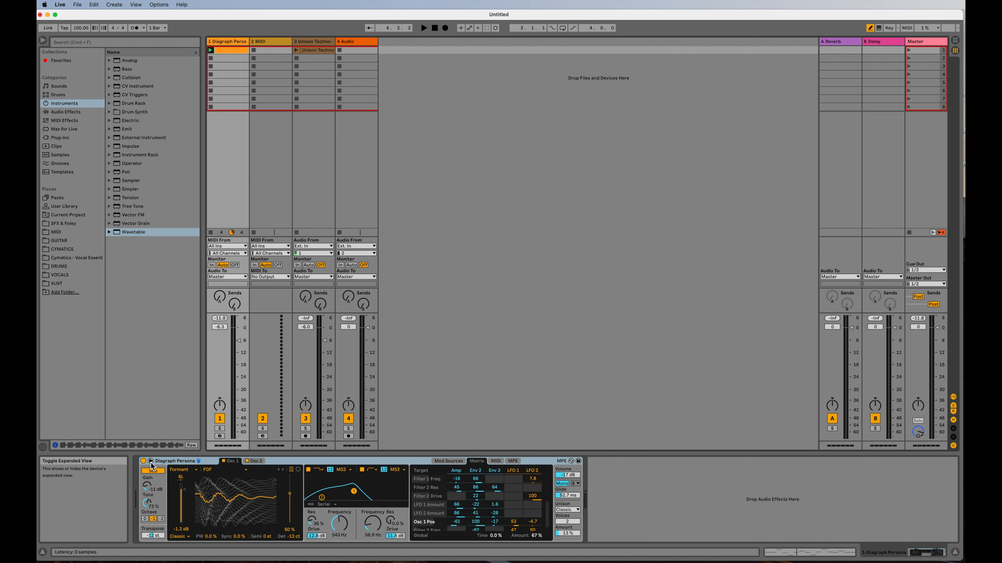
Step: Expand the Diagraph Persona device and, during playback, set the wave position of Osc 1 to 78% and Osc 2 to 65%
left_click(151, 461)
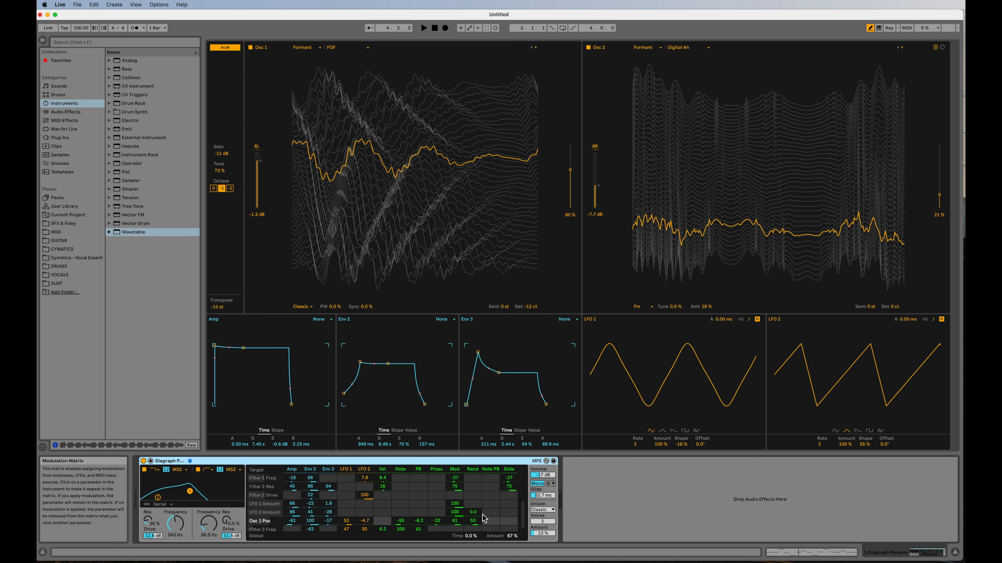
left_click(423, 28)
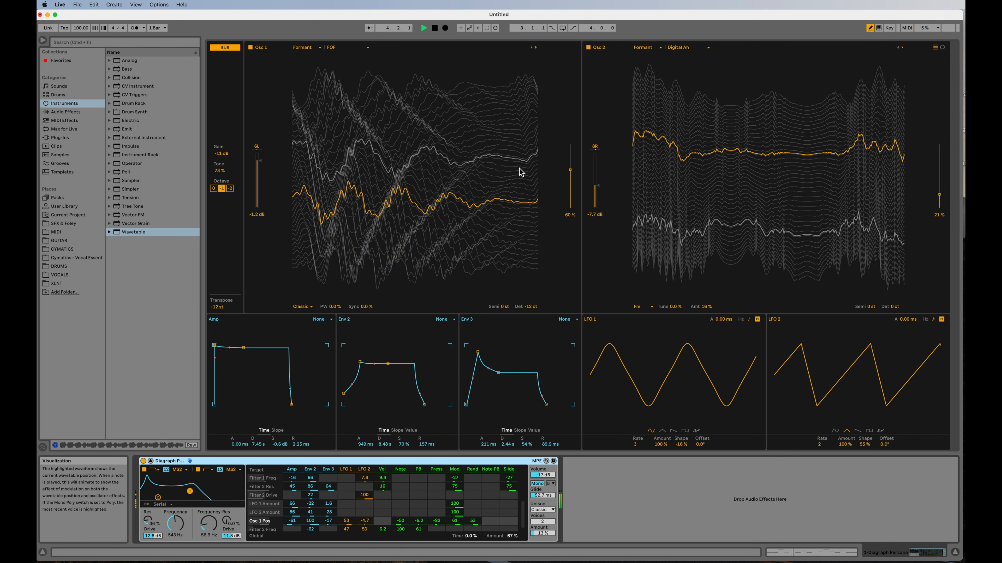
mouse_move(570, 171)
left_mouse_down()
mouse_move(570, 204)
mouse_move(570, 148)
mouse_move(570, 158)
left_mouse_up()
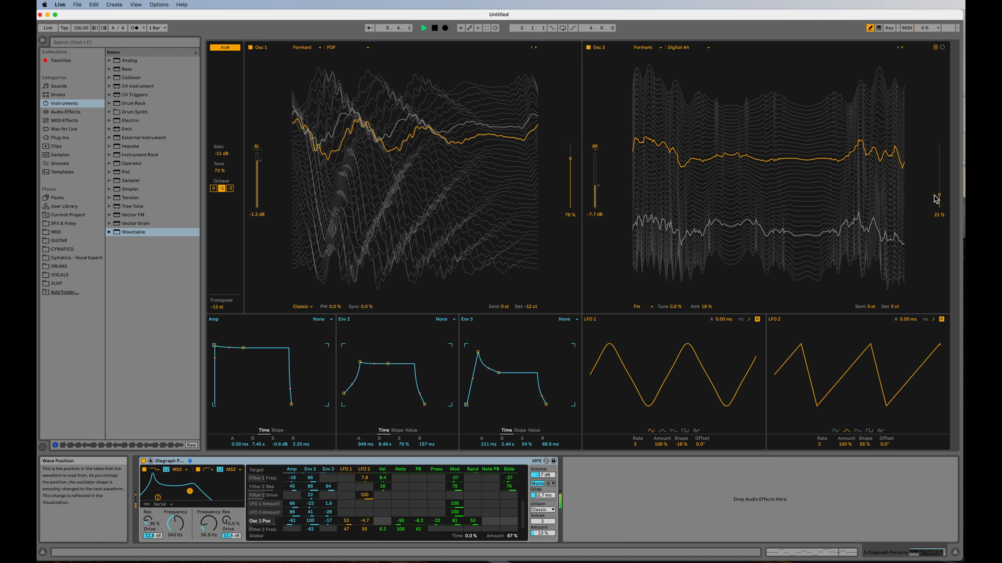
left_click_drag(939, 195, 939, 167)
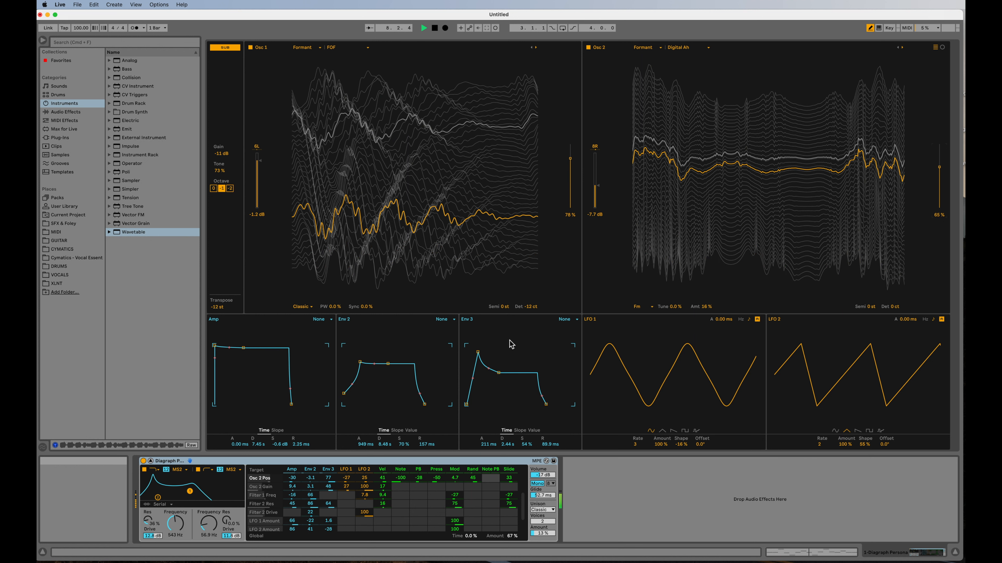
Step: Set the attack of Env 3 to 908 ms and of Env 2 to 20.8 ms, and stop playback
mouse_move(477, 352)
left_mouse_down()
mouse_move(501, 382)
mouse_move(483, 347)
left_mouse_up()
mouse_move(362, 366)
left_mouse_down()
mouse_move(377, 350)
mouse_move(381, 379)
mouse_move(347, 357)
mouse_move(355, 359)
mouse_move(350, 369)
left_mouse_up()
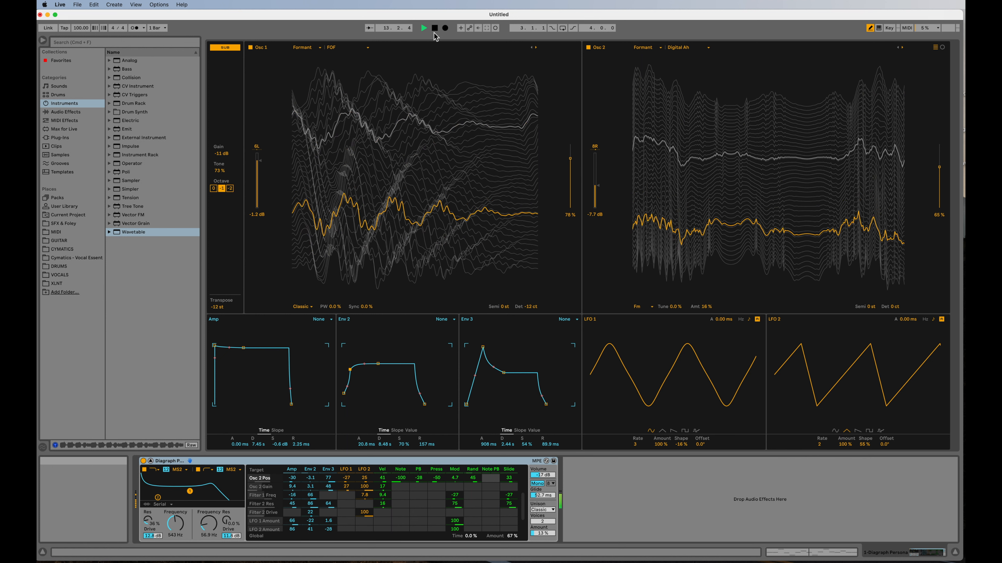
left_click(435, 28)
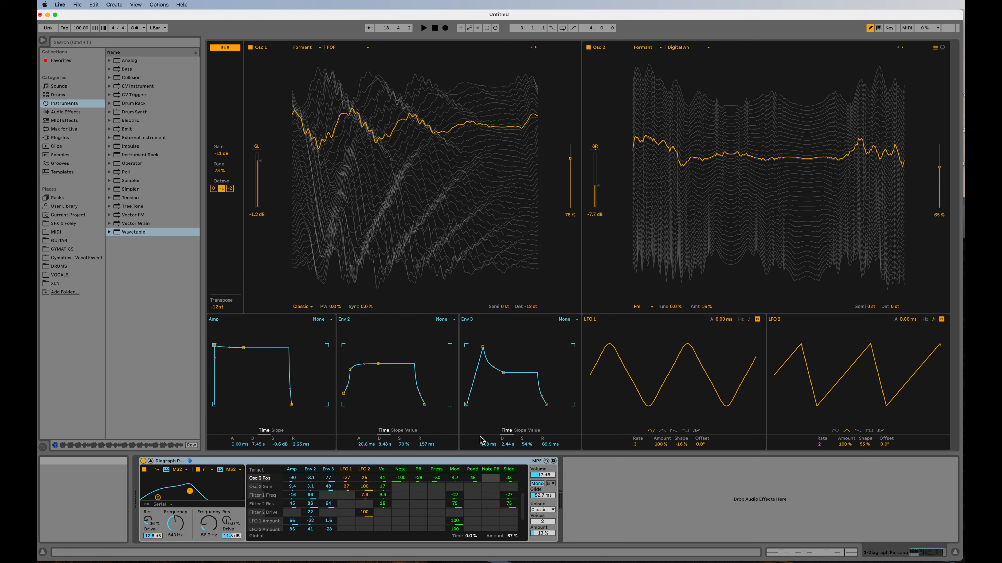
Step: Resize the Diagraph Persona's expanded view to take up most of the space below the session tracks, and collapse it
left_click(151, 461)
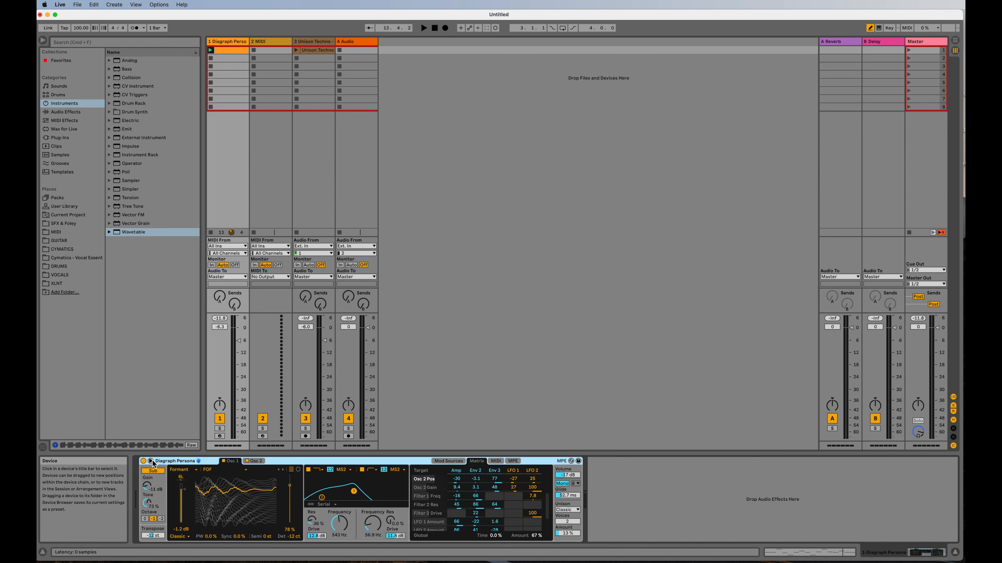
left_click(151, 461)
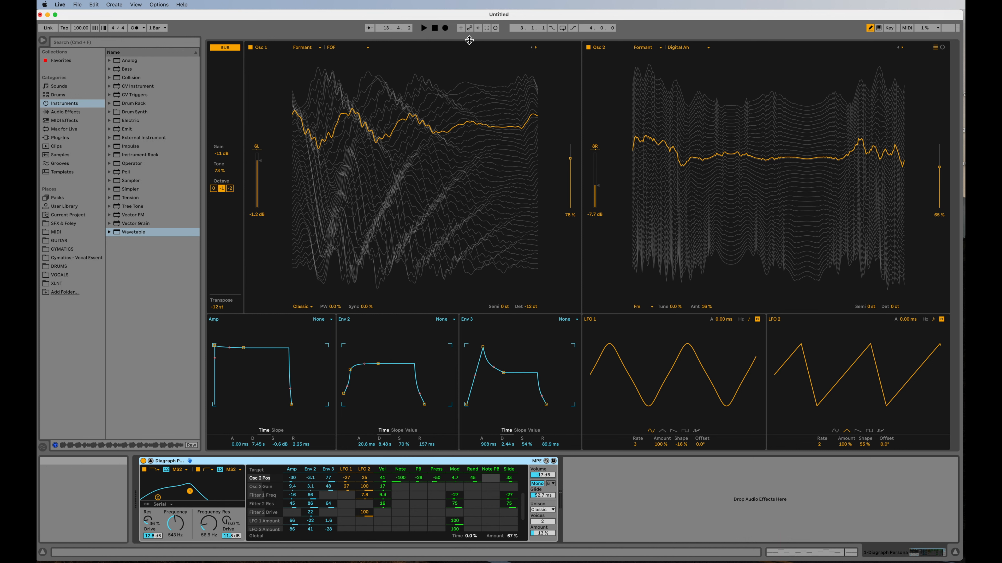
left_click_drag(468, 39, 469, 174)
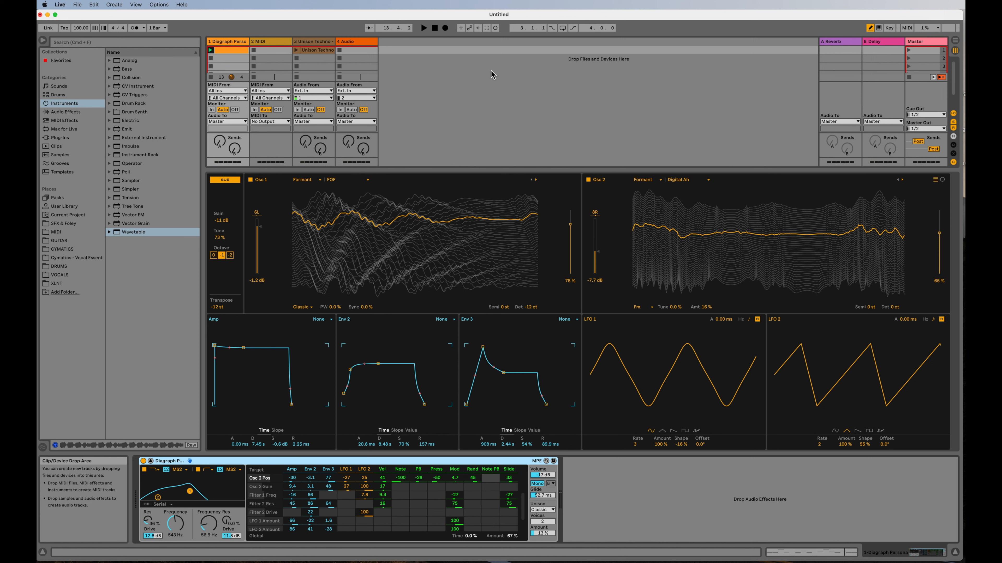
left_click_drag(515, 162, 492, 239)
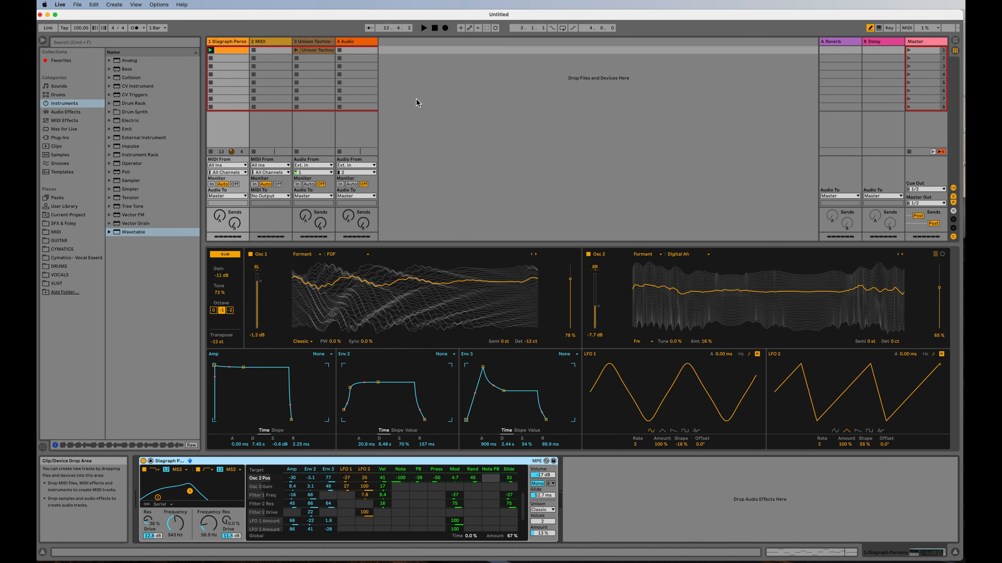
left_click_drag(437, 246, 439, 104)
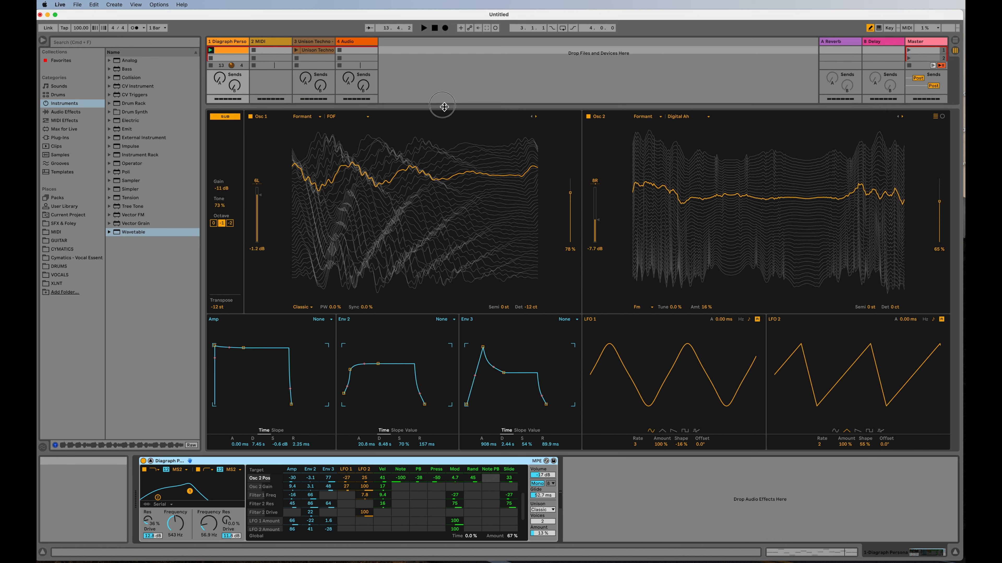
left_click(151, 462)
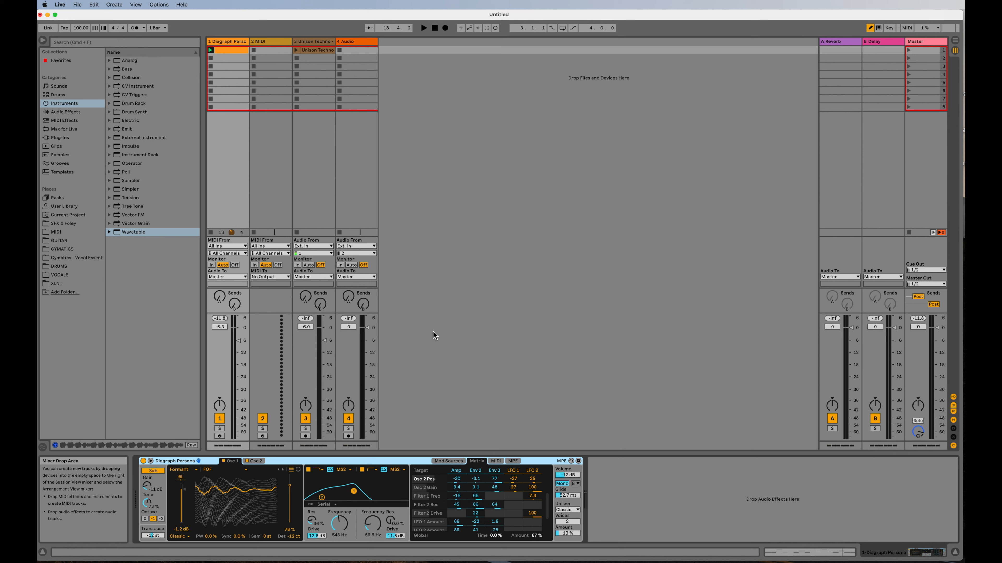
Step: Add an EQ Eight audio effect after the Diagraph Persona instrument and restart playback from the beginning
left_click(64, 111)
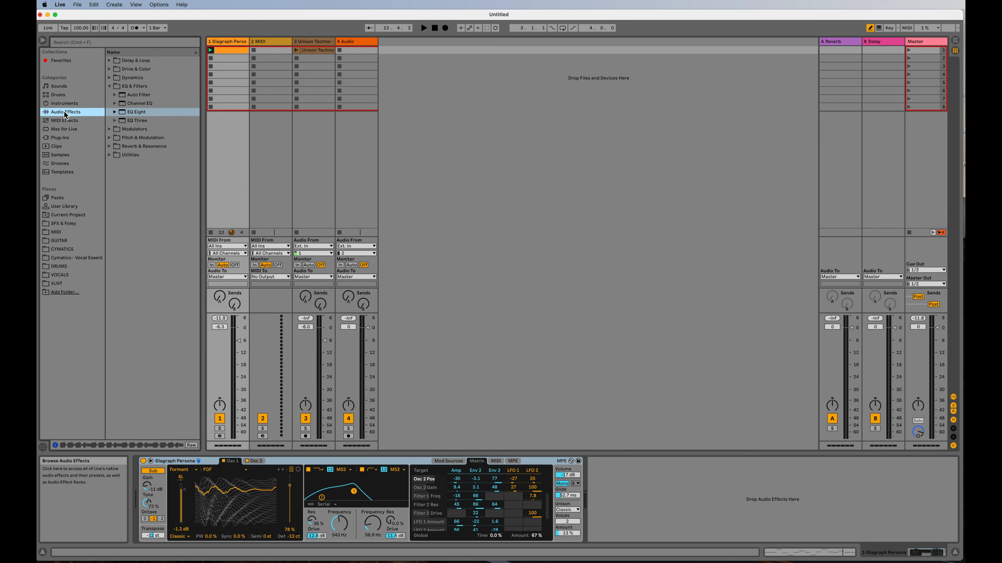
mouse_move(123, 113)
left_mouse_down()
mouse_move(586, 473)
mouse_move(631, 487)
left_mouse_up()
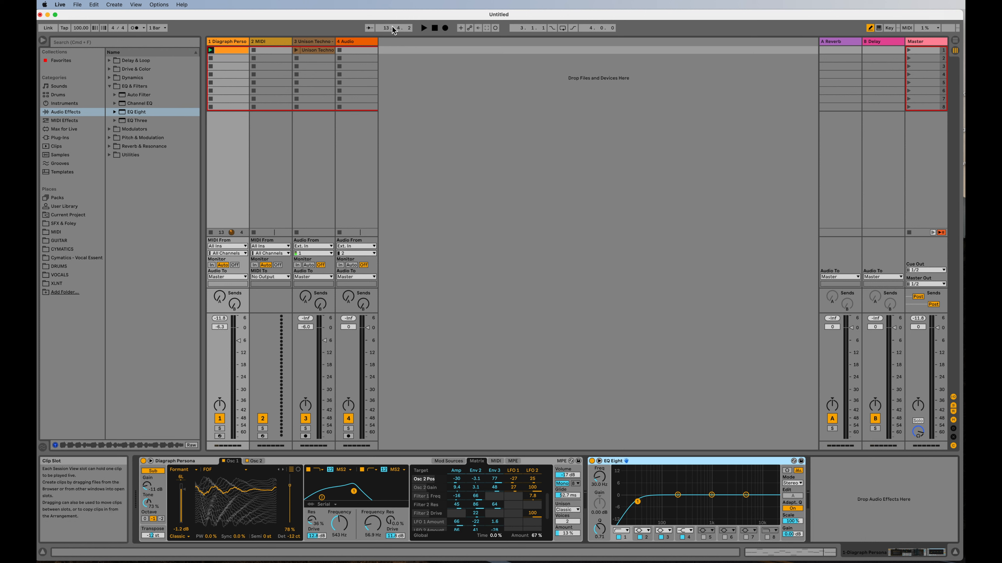
left_click(433, 30)
left_click(425, 28)
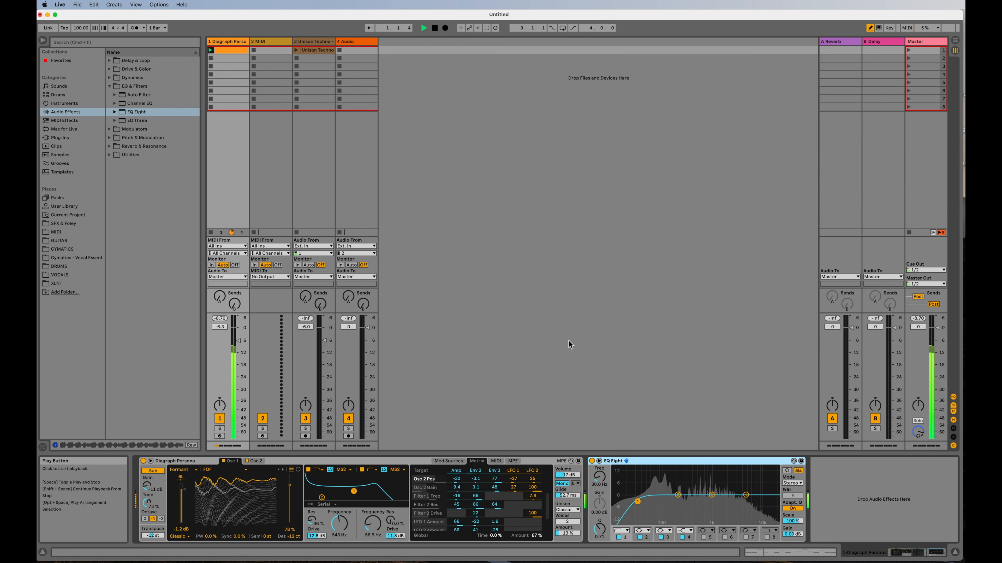
Step: Set EQ Eight's band 1 to 24.5 Hz and band 2 to 267 Hz with a 1.12 dB gain
mouse_move(637, 501)
left_mouse_down()
mouse_move(744, 480)
mouse_move(663, 483)
mouse_move(632, 503)
left_mouse_up()
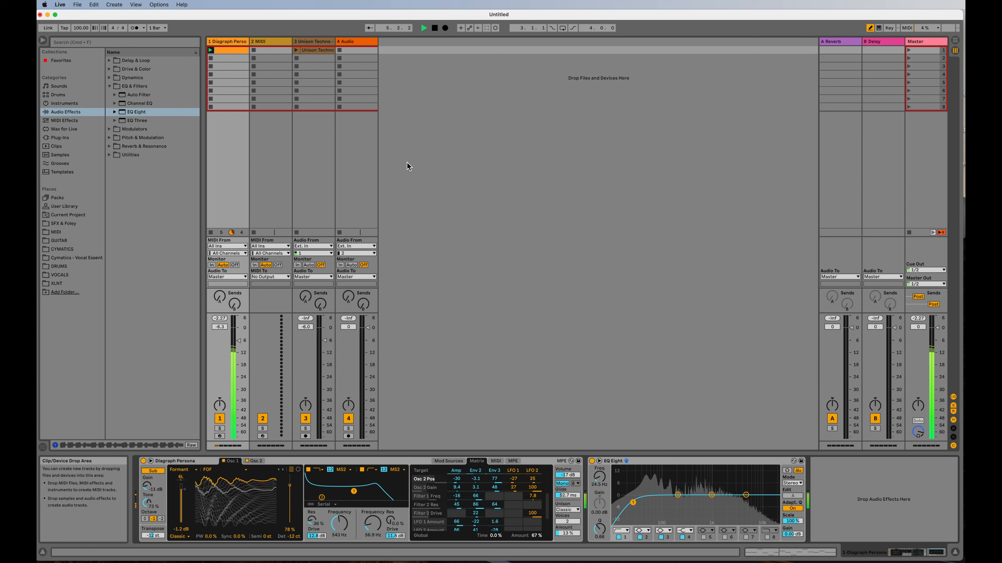
left_click(435, 27)
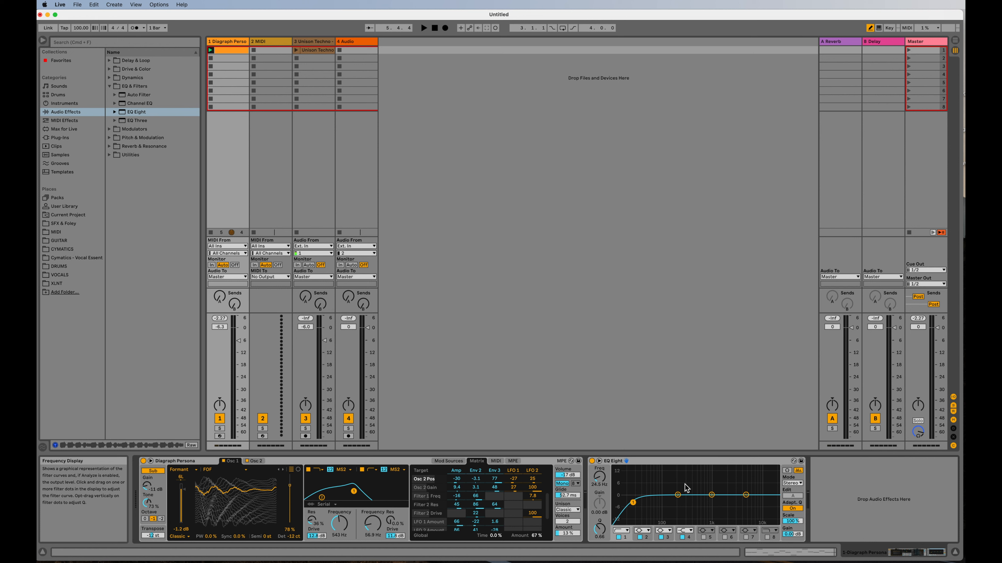
mouse_move(678, 498)
left_mouse_down()
mouse_move(672, 520)
mouse_move(688, 513)
mouse_move(675, 503)
mouse_move(673, 472)
mouse_move(695, 480)
mouse_move(700, 489)
mouse_move(669, 509)
mouse_move(635, 476)
mouse_move(661, 506)
mouse_move(687, 492)
left_mouse_up()
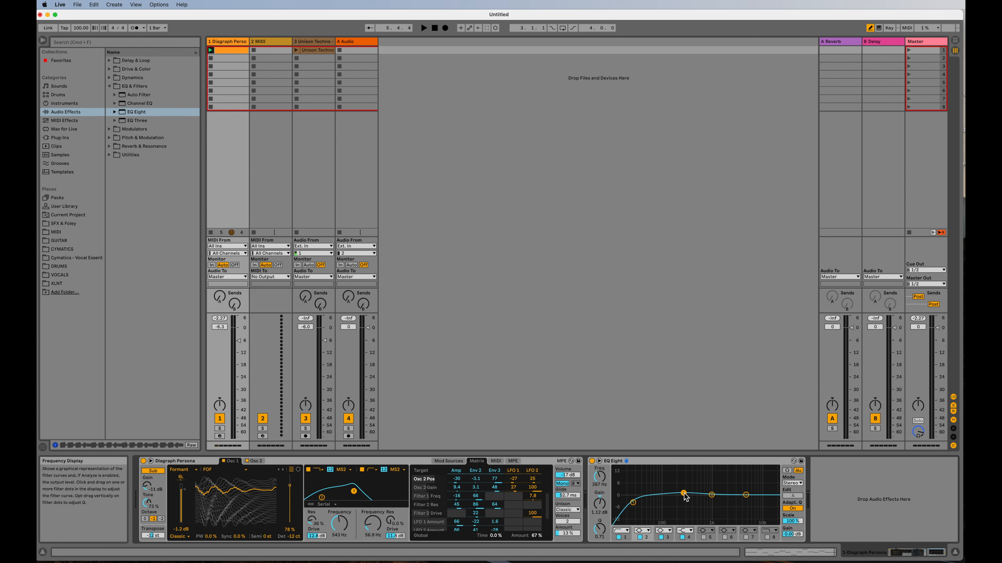
Step: Expand the EQ Eight display and, during playback, set band 1 to 31.4 Hz and band 3 to 827 Hz with a 2.11 dB gain
left_click(599, 461)
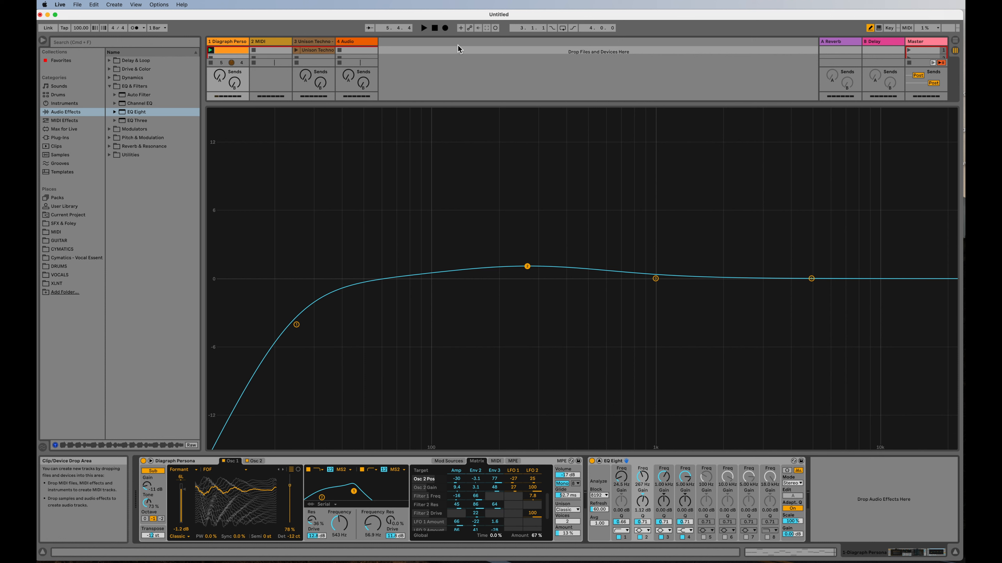
left_click(424, 28)
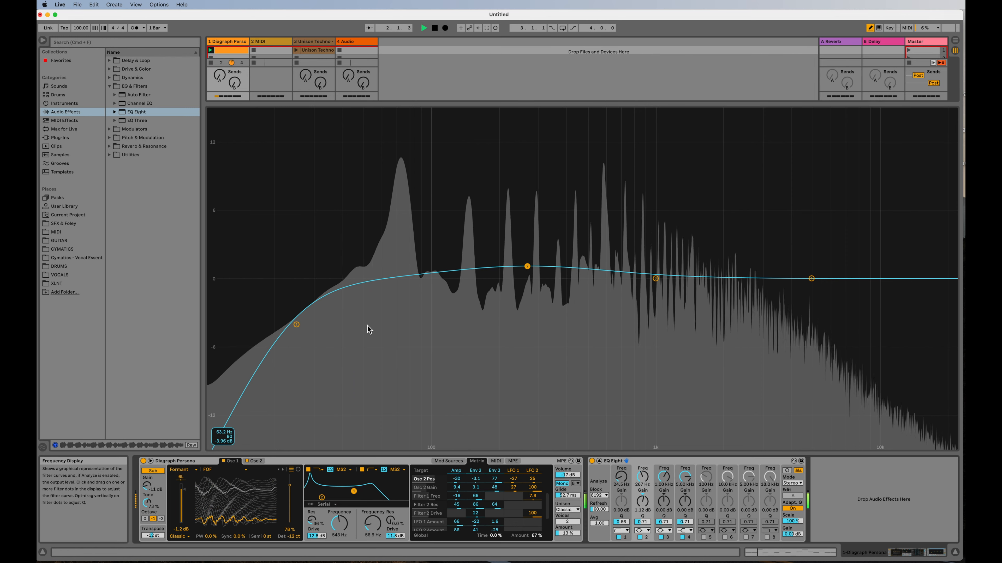
left_click_drag(298, 326, 320, 286)
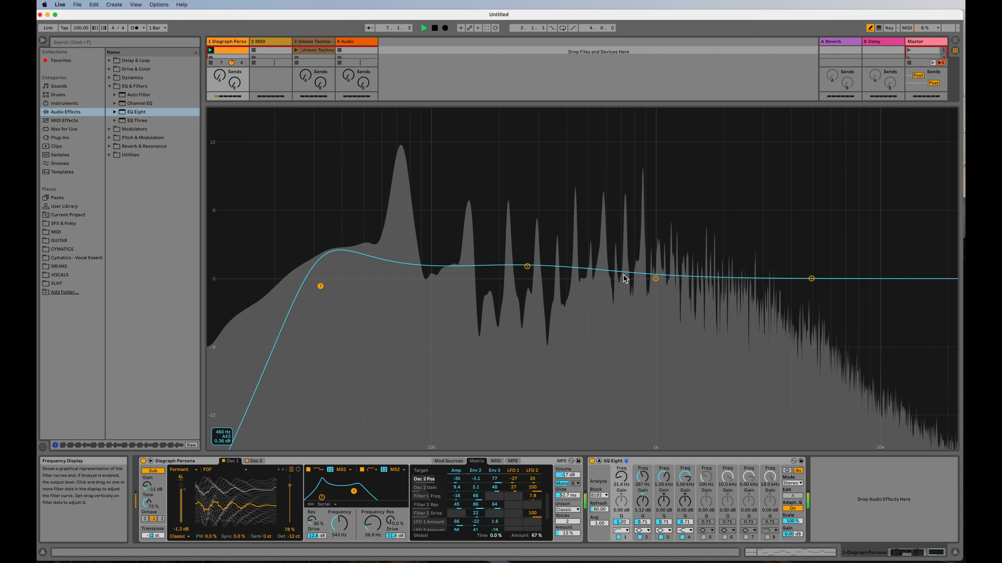
left_click_drag(661, 281, 637, 255)
left_click(435, 28)
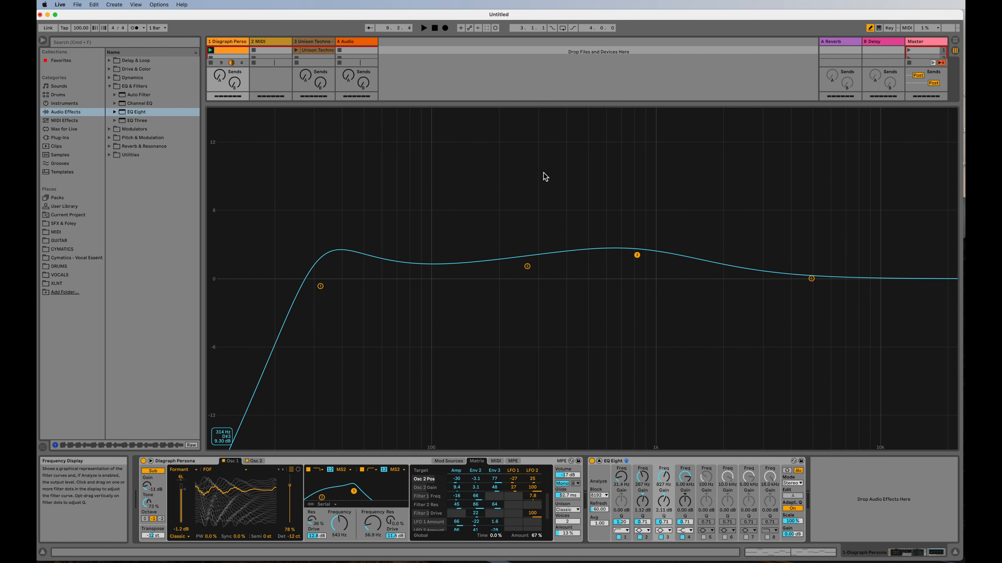
Step: Resize EQ Eight's expanded display, set band 3 to 858 Hz with a 4.99 dB gain, and collapse the display
left_click_drag(537, 104, 509, 291)
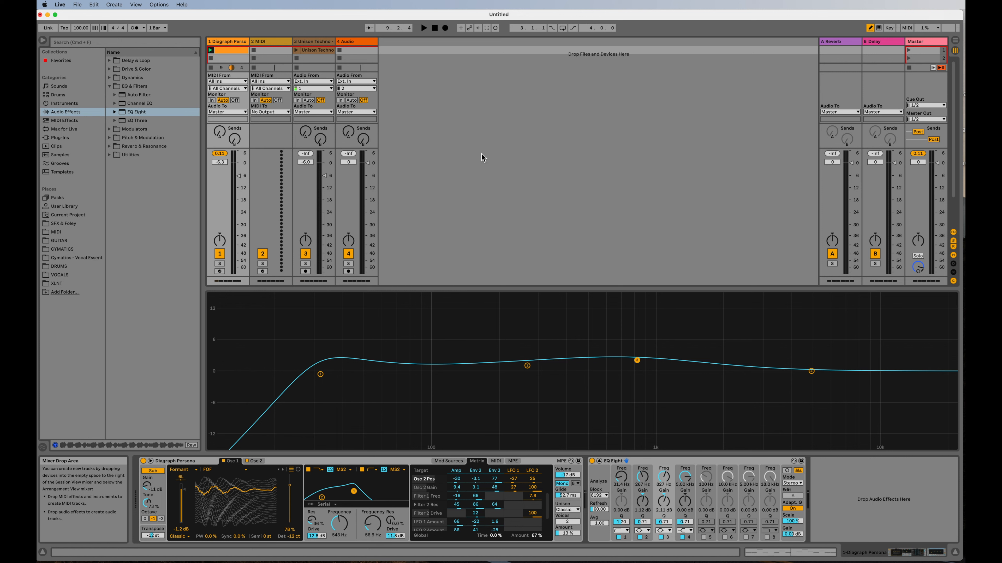
left_click_drag(590, 292, 597, 96)
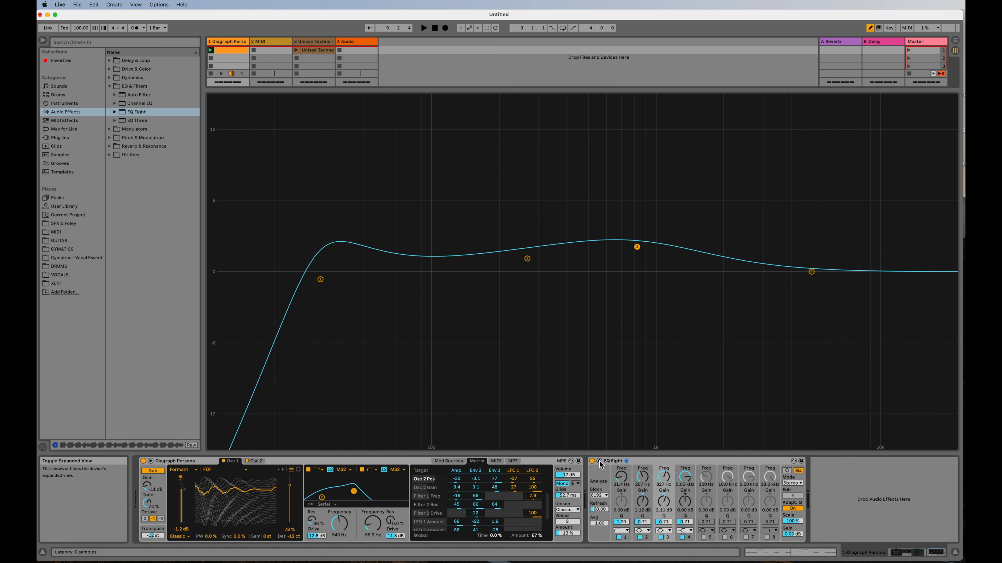
left_click_drag(637, 247, 642, 217)
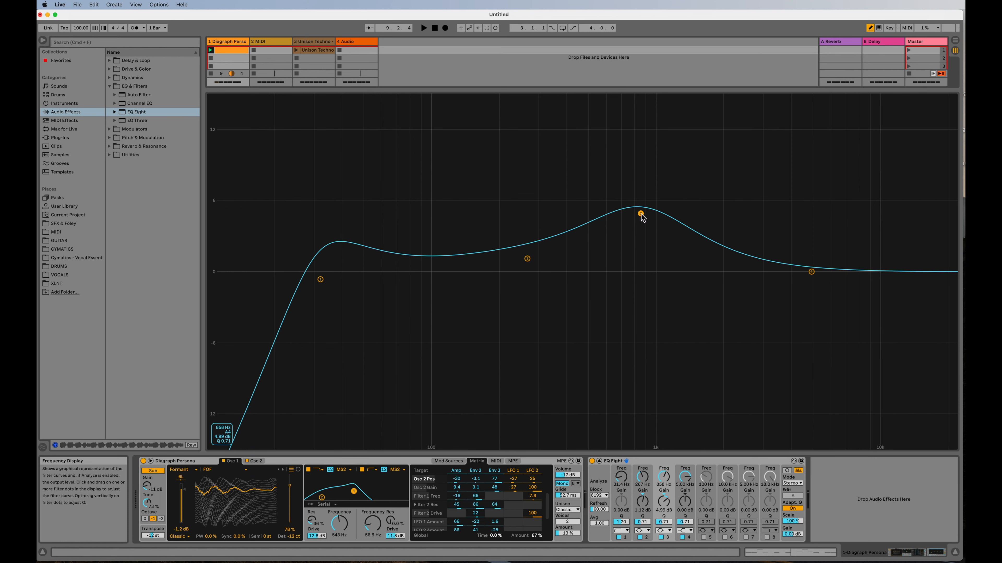
left_click(600, 461)
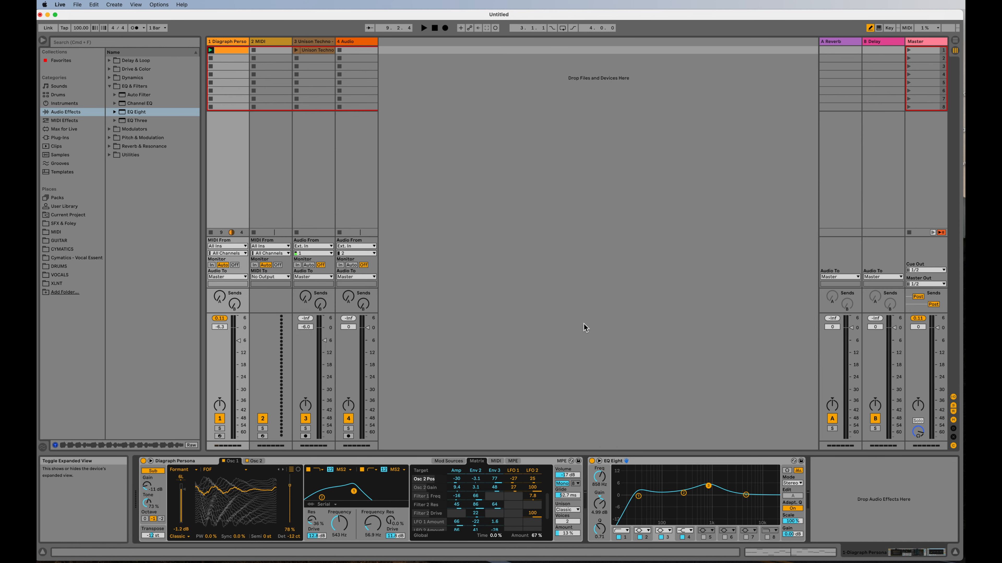